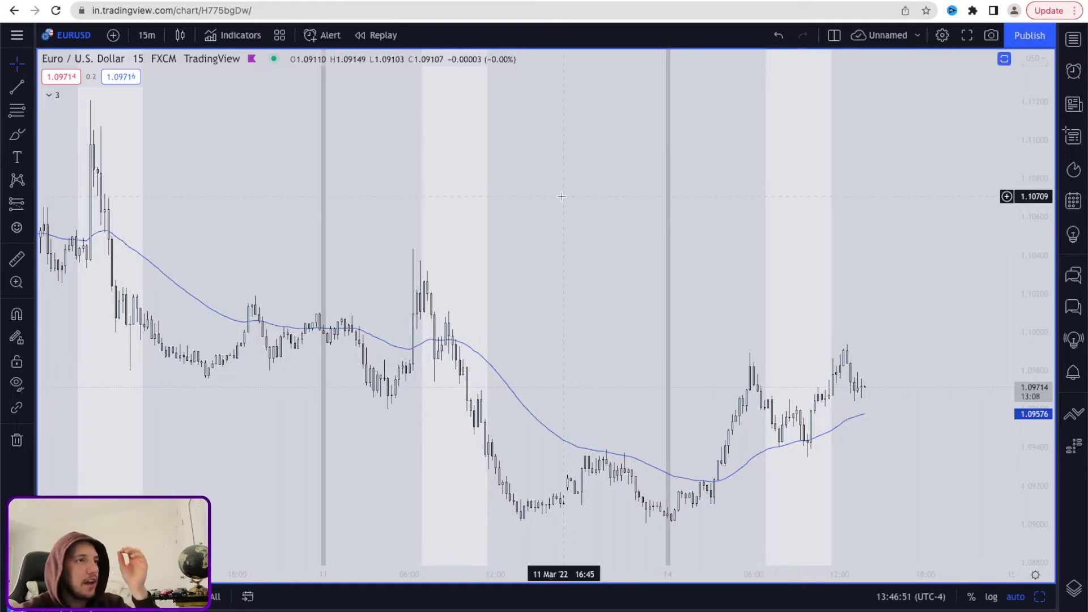
- Add a yellow text note above the candles reading 'PIP' with 'Point in price' on the line below
{"action": "scroll", "coordinate": [561, 196], "scroll_direction": "up", "scroll_amount": 2}
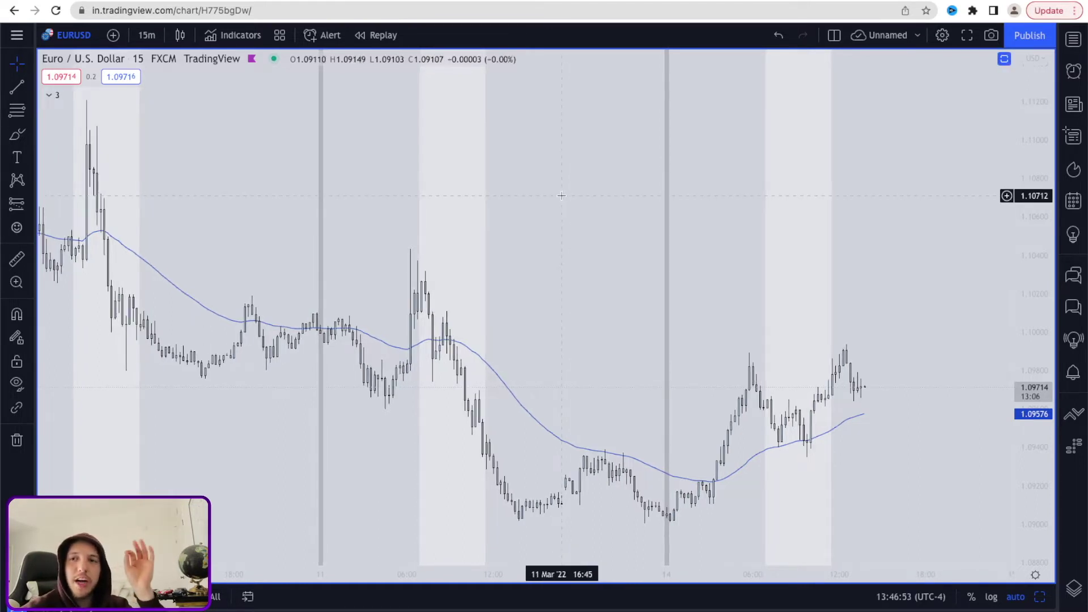
{"action": "left_click", "coordinate": [17, 158]}
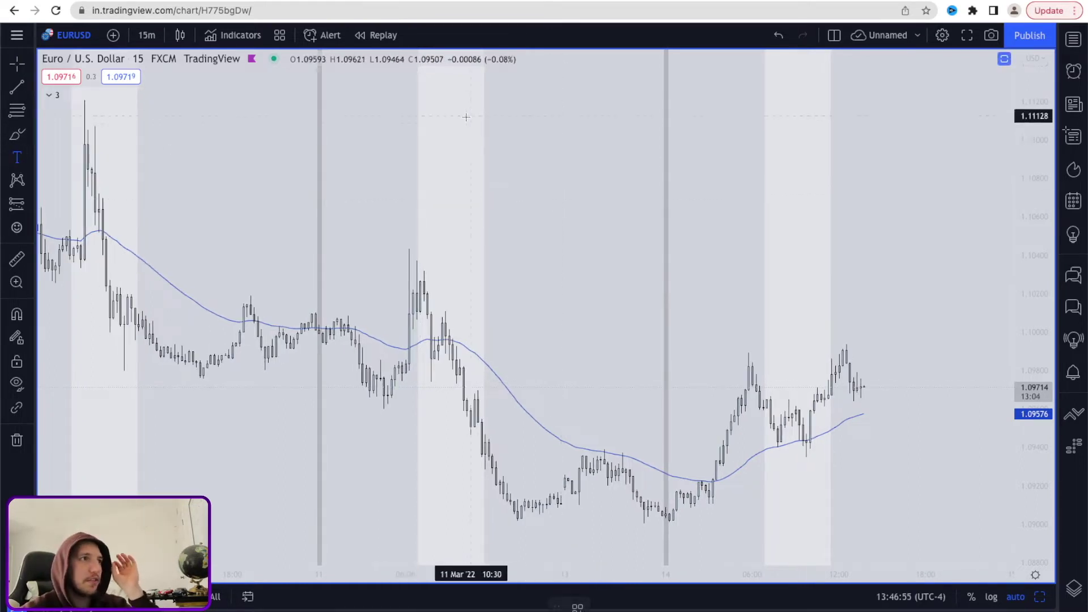
{"action": "left_click", "coordinate": [452, 124]}
{"action": "type", "text": "PIP"}
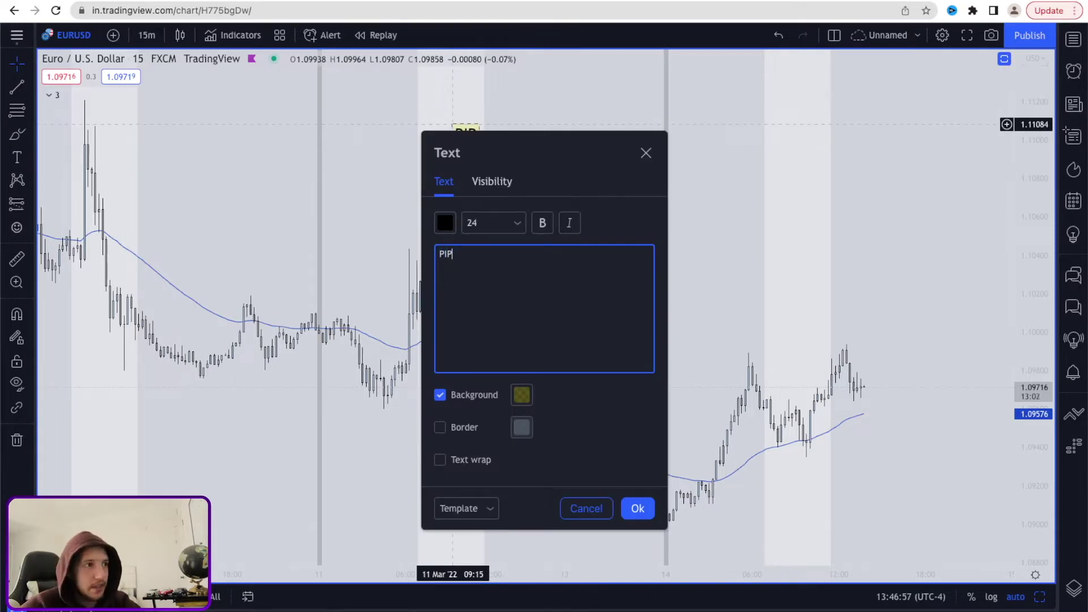
{"action": "key", "text": "Return"}
{"action": "type", "text": "Po"}
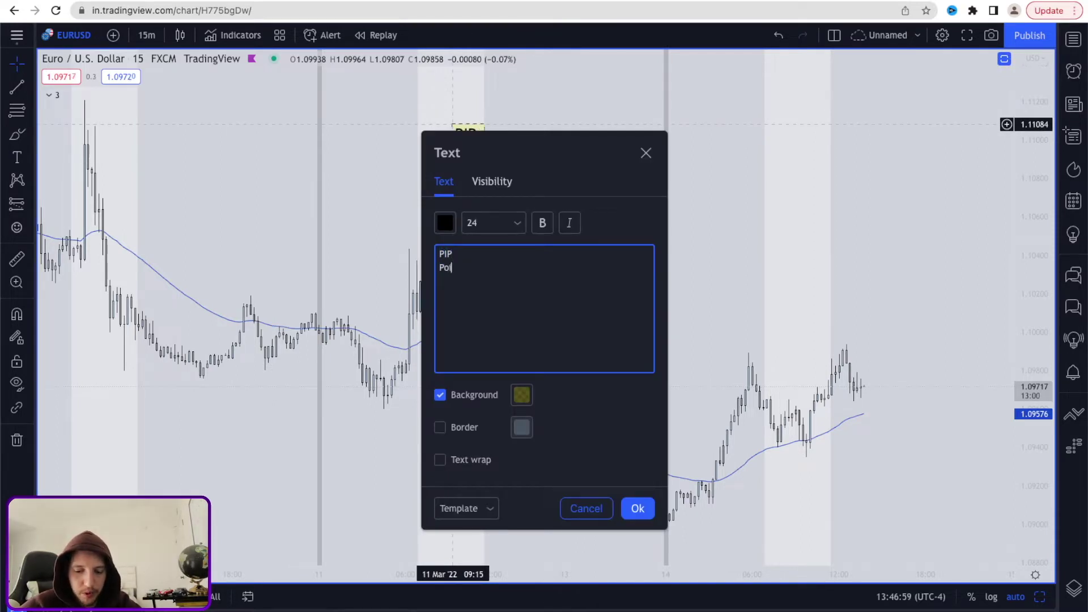
{"action": "type", "text": "int in price"}
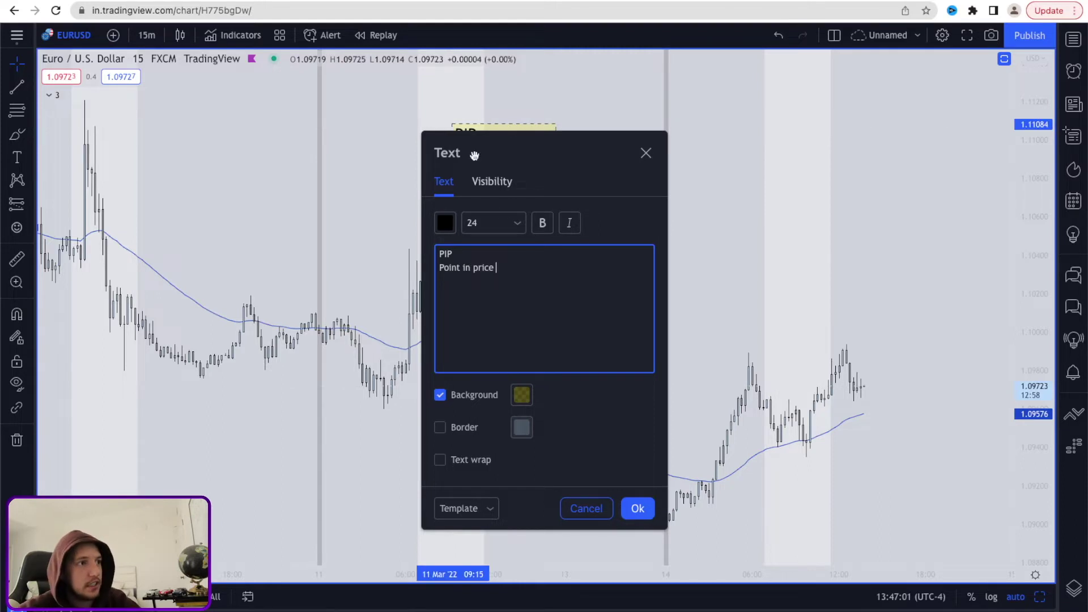
{"action": "left_click", "coordinate": [637, 509]}
{"action": "left_click", "coordinate": [515, 217]}
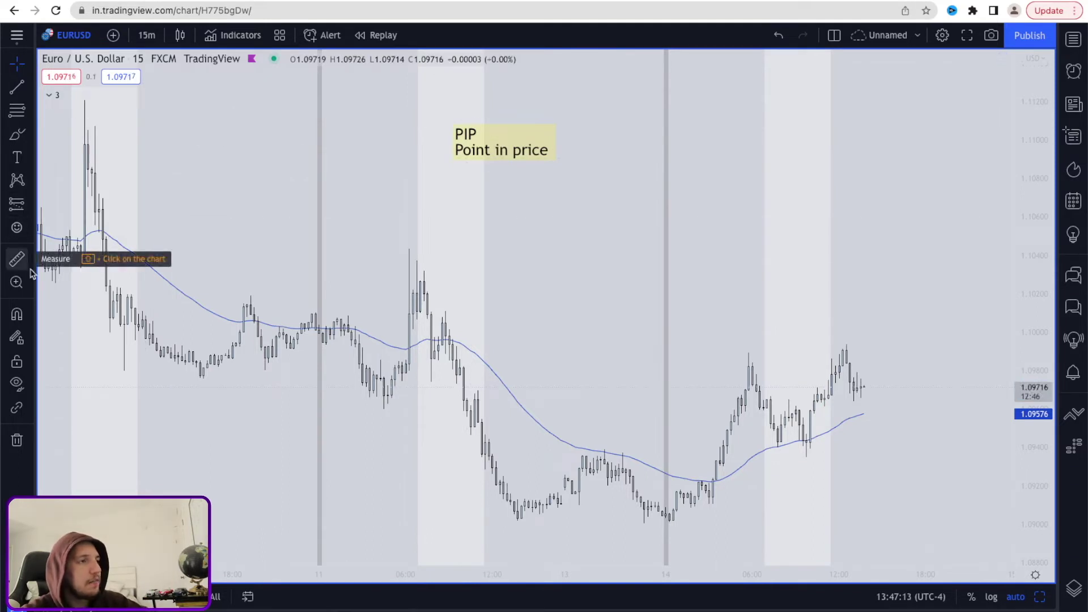
- Reposition the PIP note higher on the chart above the candles
{"action": "left_click_drag", "start_coordinate": [493, 139], "coordinate": [518, 218]}
{"action": "left_click", "coordinate": [498, 312]}
{"action": "scroll", "coordinate": [497, 312], "scroll_direction": "up", "scroll_amount": 3}
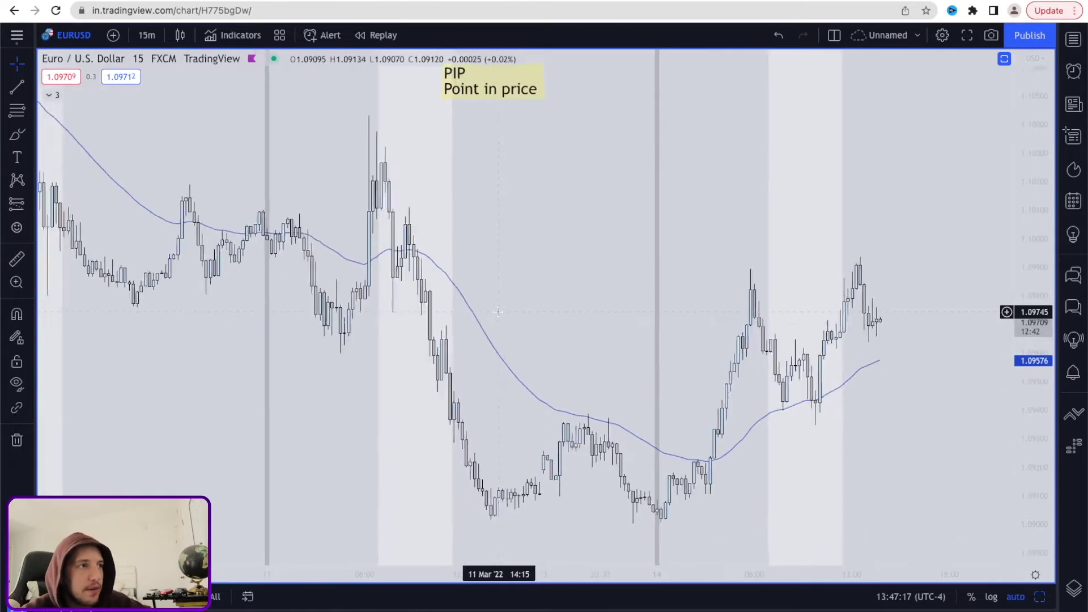
{"action": "left_click_drag", "start_coordinate": [499, 77], "coordinate": [499, 141]}
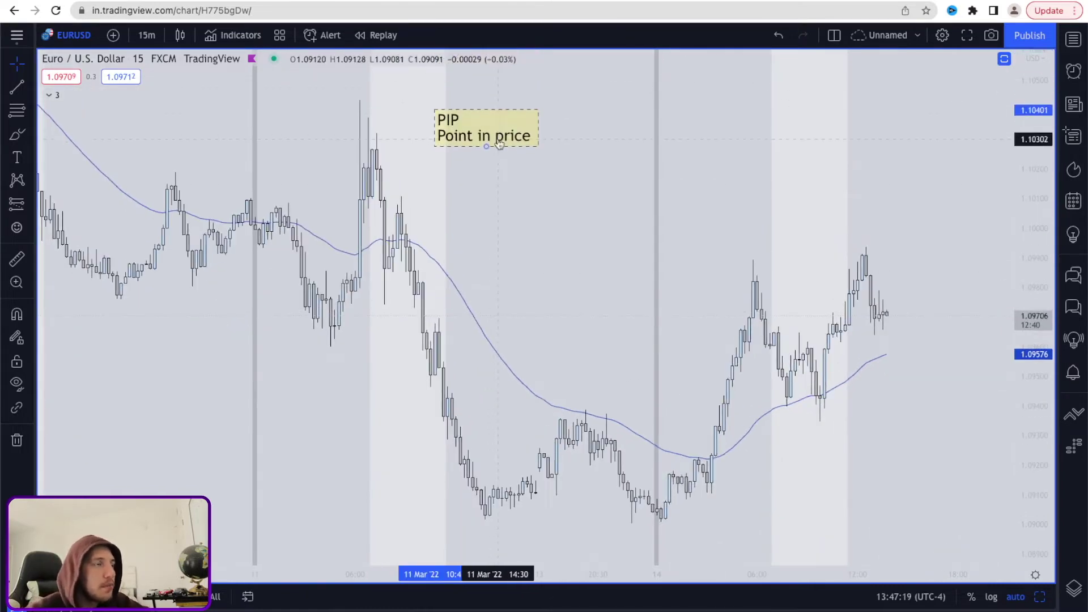
- Measure the downswing from the 11 Mar peak and a 12.7-pip upswing from the 14 Mar candle
{"action": "left_click", "coordinate": [17, 260]}
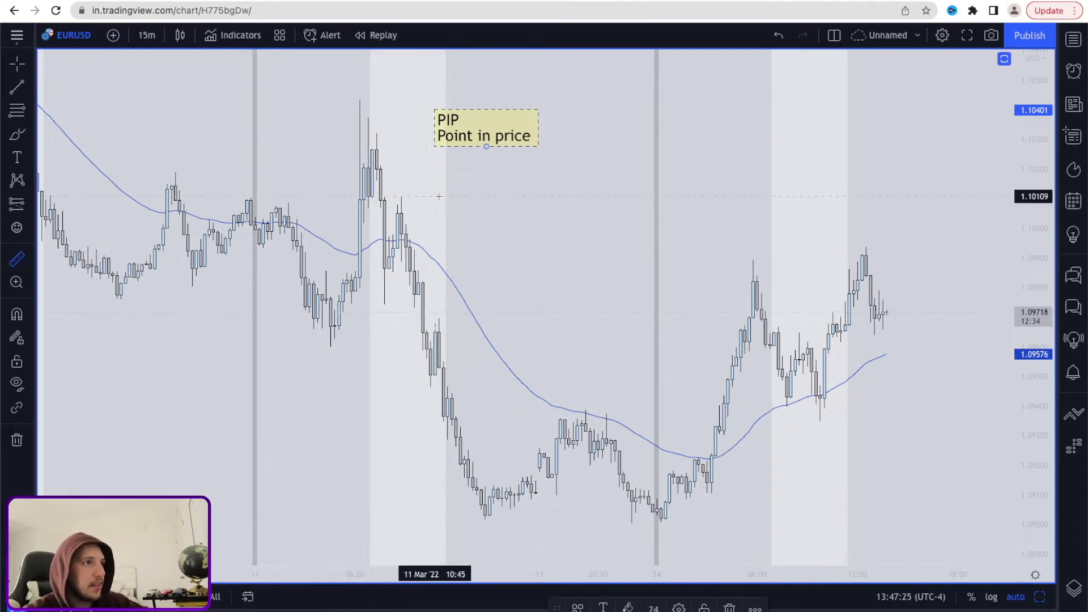
{"action": "left_click", "coordinate": [410, 197]}
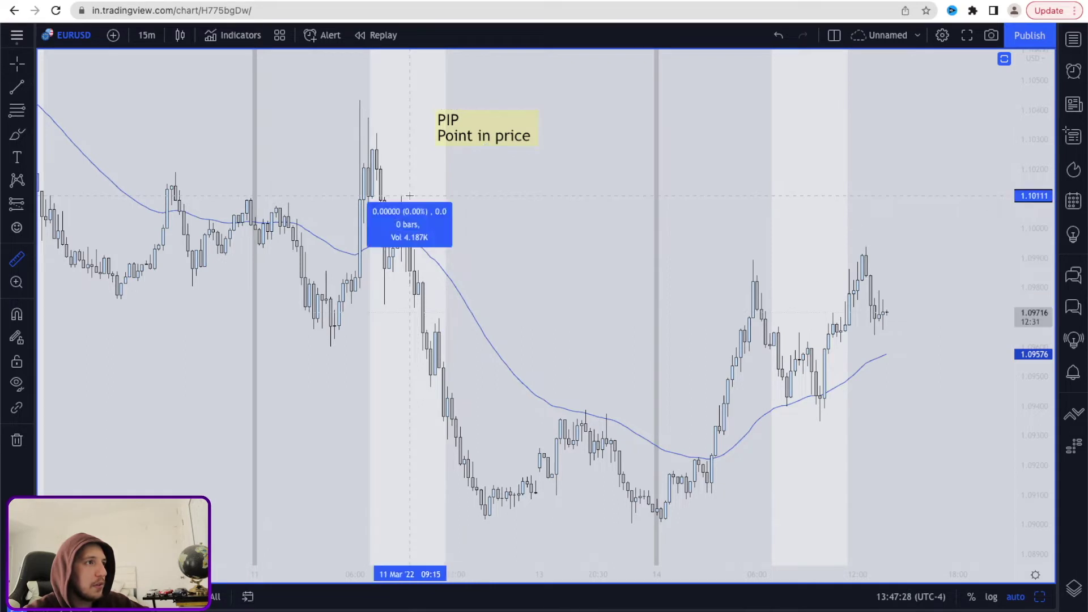
{"action": "left_click", "coordinate": [404, 265]}
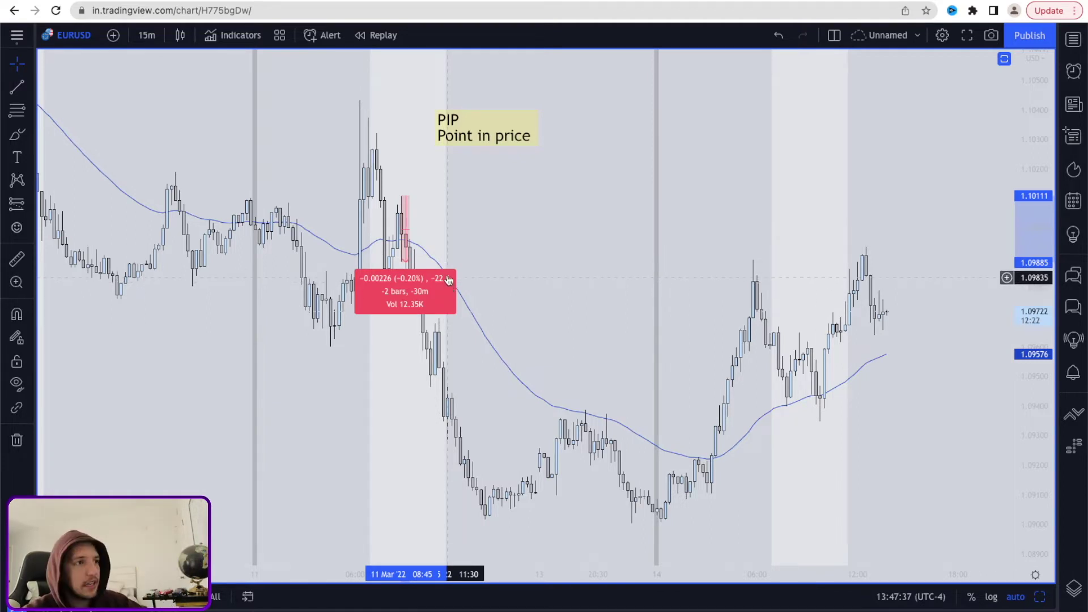
{"action": "left_click", "coordinate": [456, 247]}
{"action": "left_click", "coordinate": [16, 259]}
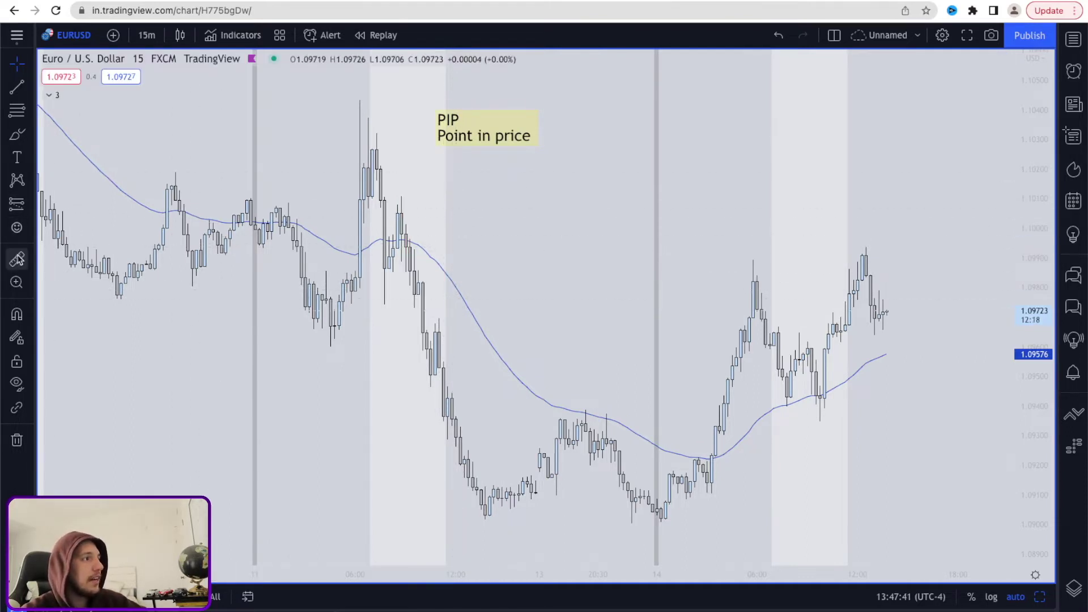
{"action": "left_click", "coordinate": [752, 319]}
{"action": "left_click", "coordinate": [752, 282]}
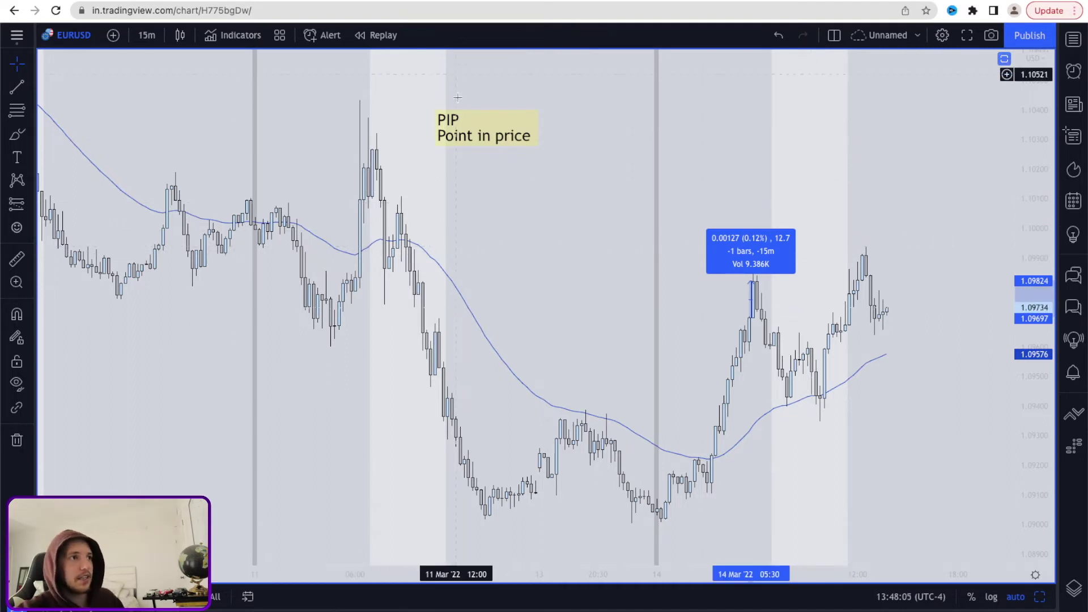
{"action": "left_click", "coordinate": [447, 134]}
- Rewrite the note as 'Lot.', '1 lot=$10 per pip', '.10 lot =$1 per pip', '.01lot= .10cents per pip'
{"action": "double_click", "coordinate": [447, 134]}
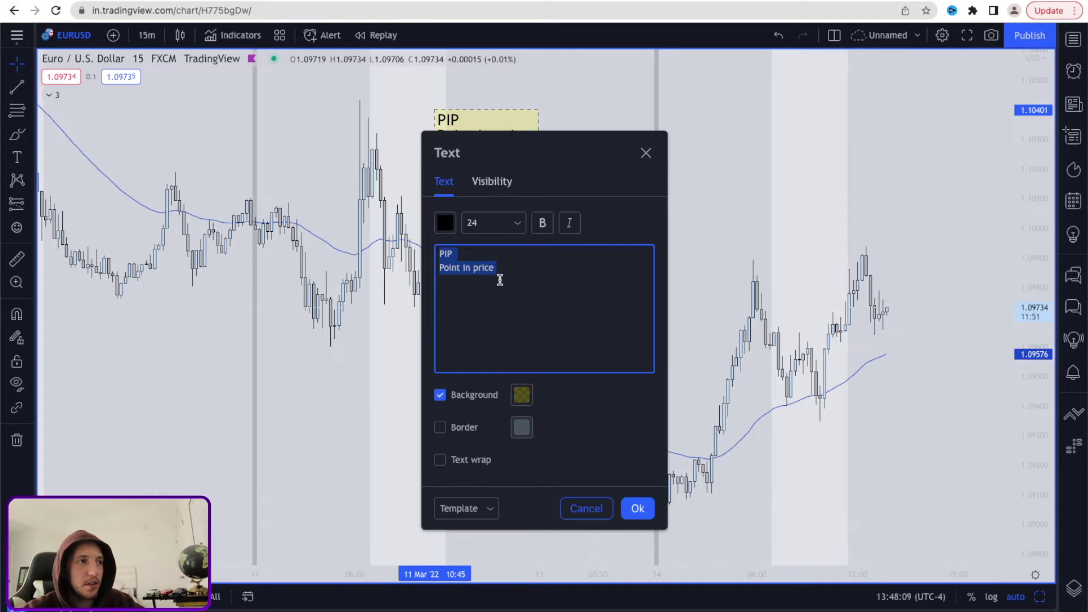
{"action": "key", "text": "BackSpace"}
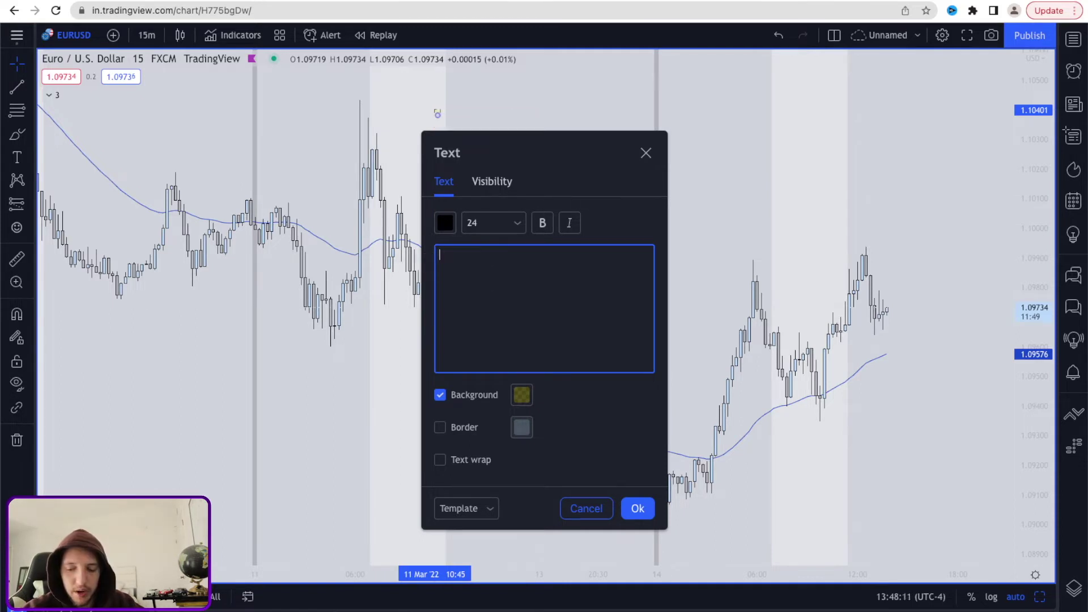
{"action": "type", "text": "Lot."}
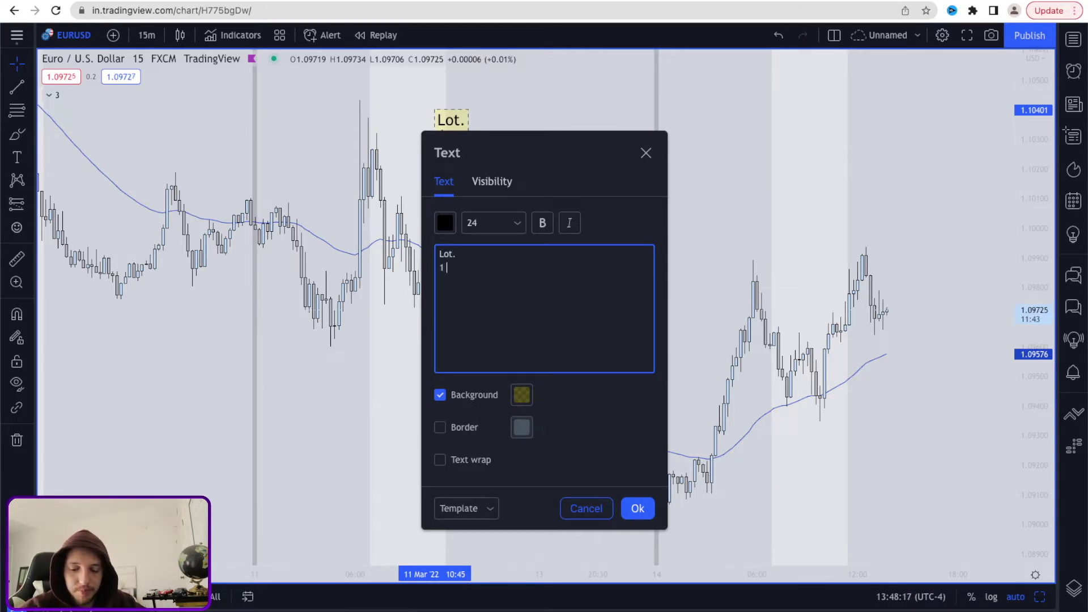
{"action": "type", "text": "$10 per p"}
{"action": "type", "text": "ip "}
{"action": "type", "text": ".10"}
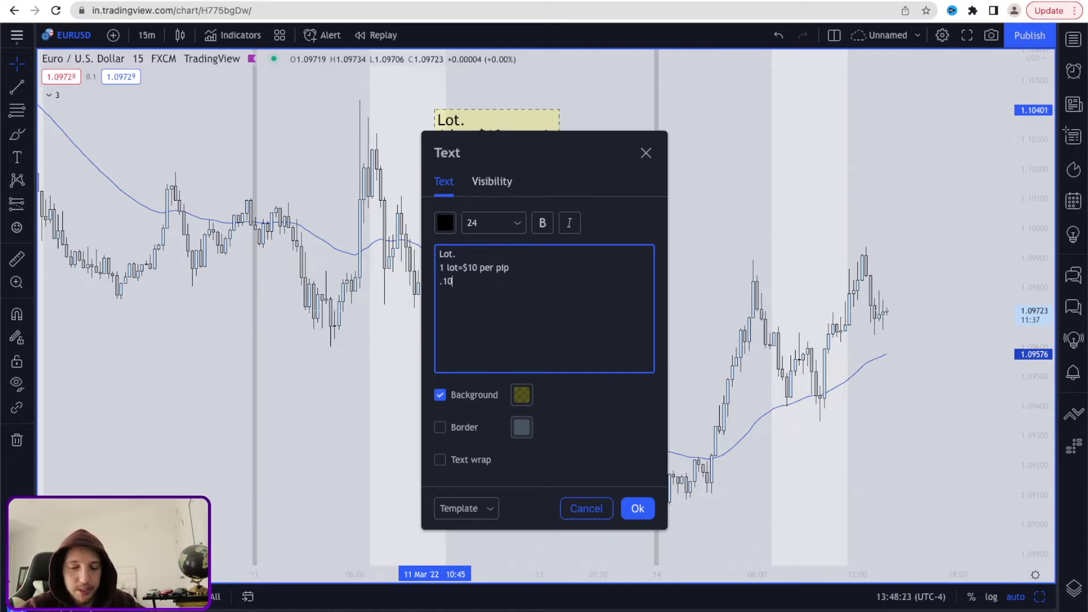
{"action": "type", "text": " lot"}
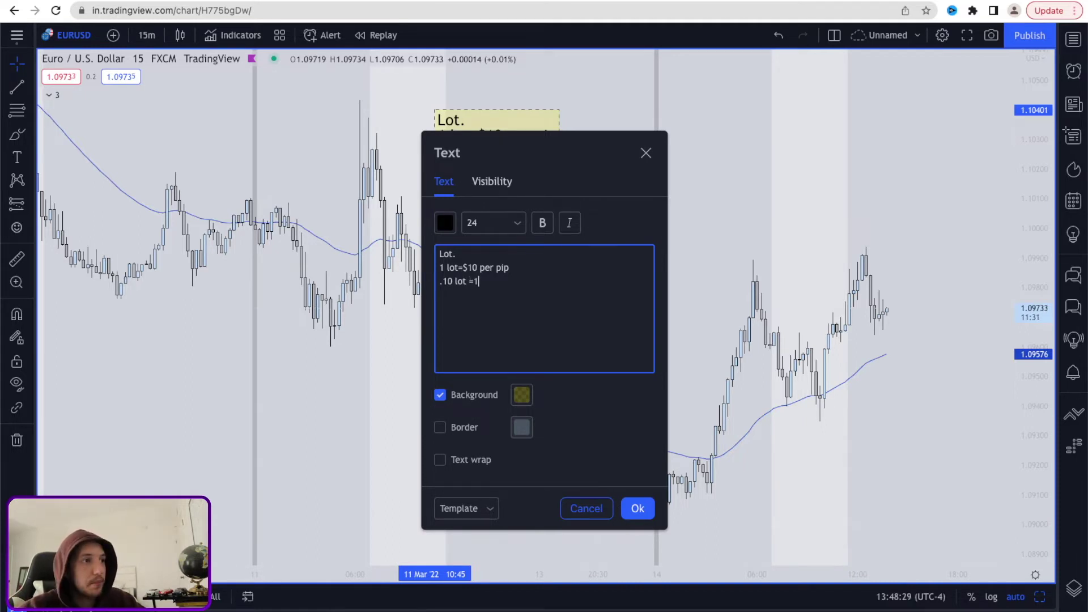
{"action": "type", "text": "=$1 per pip "}
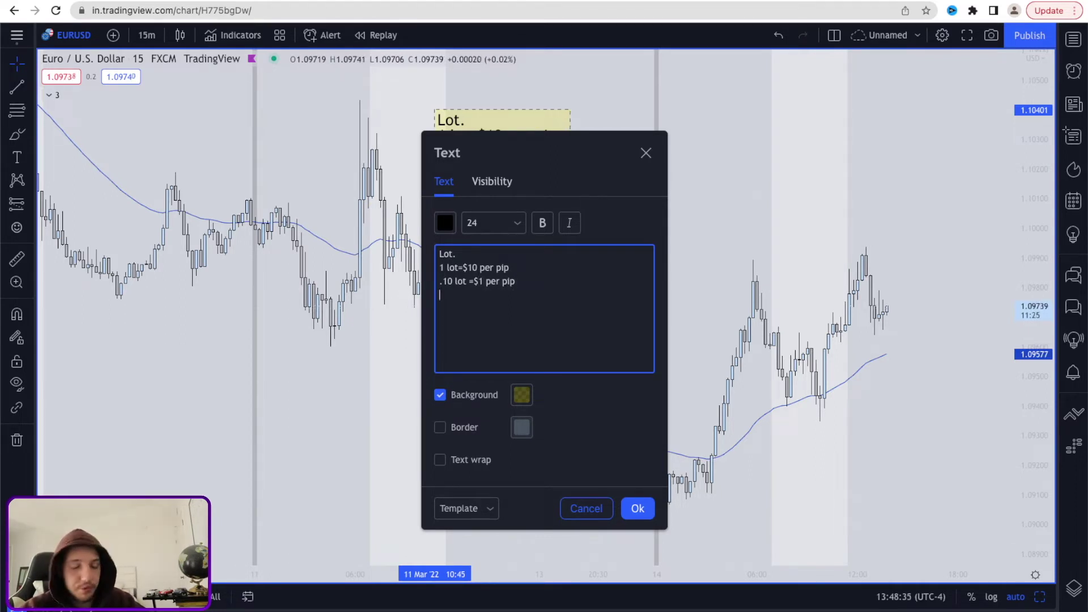
{"action": "type", "text": ".01lot="}
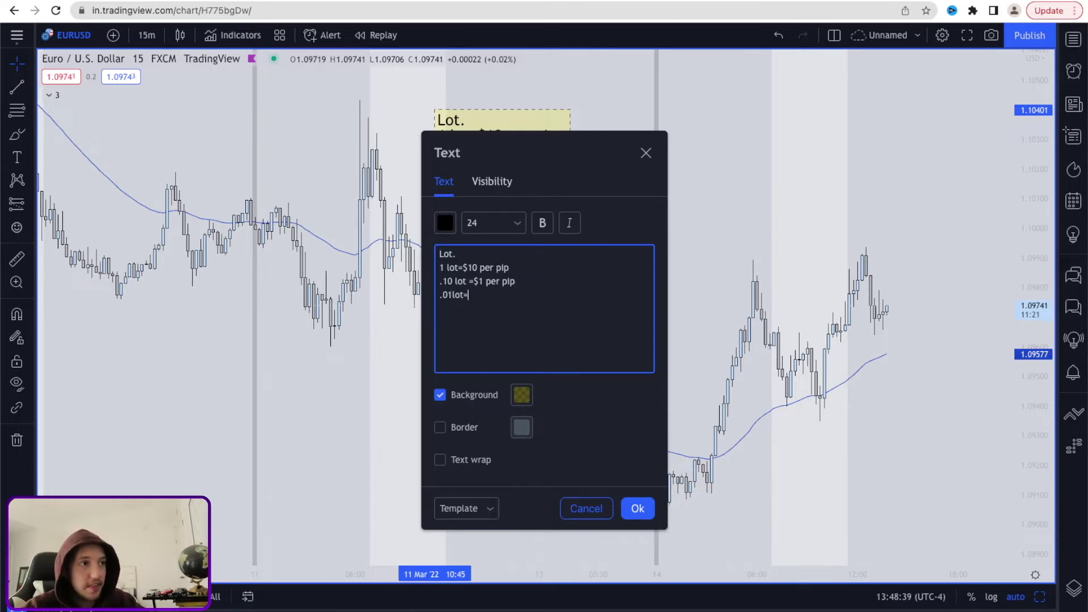
{"action": "type", "text": " .10"}
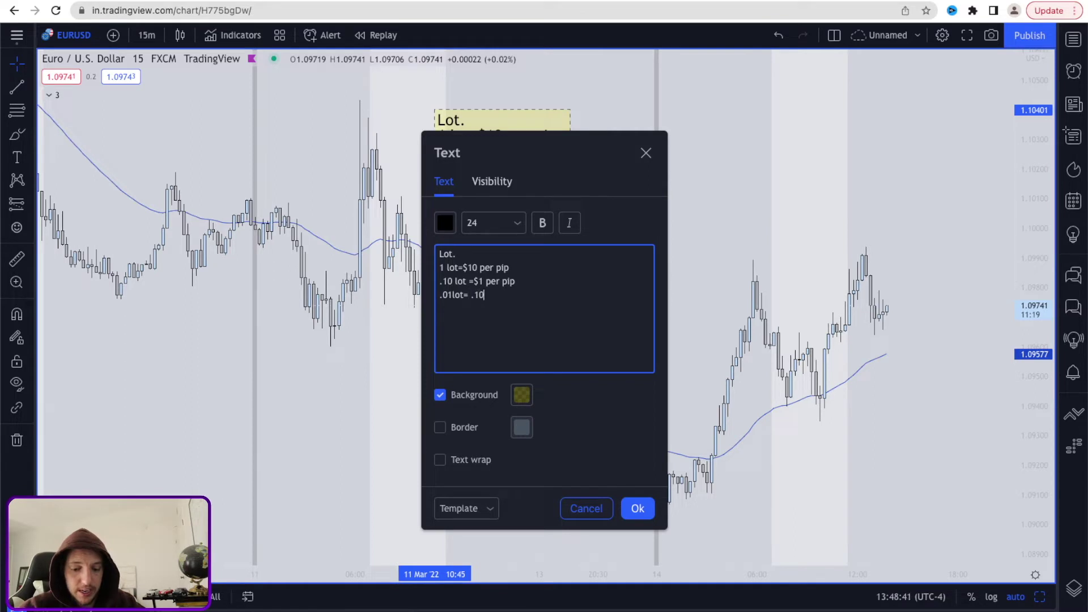
{"action": "type", "text": "ce"}
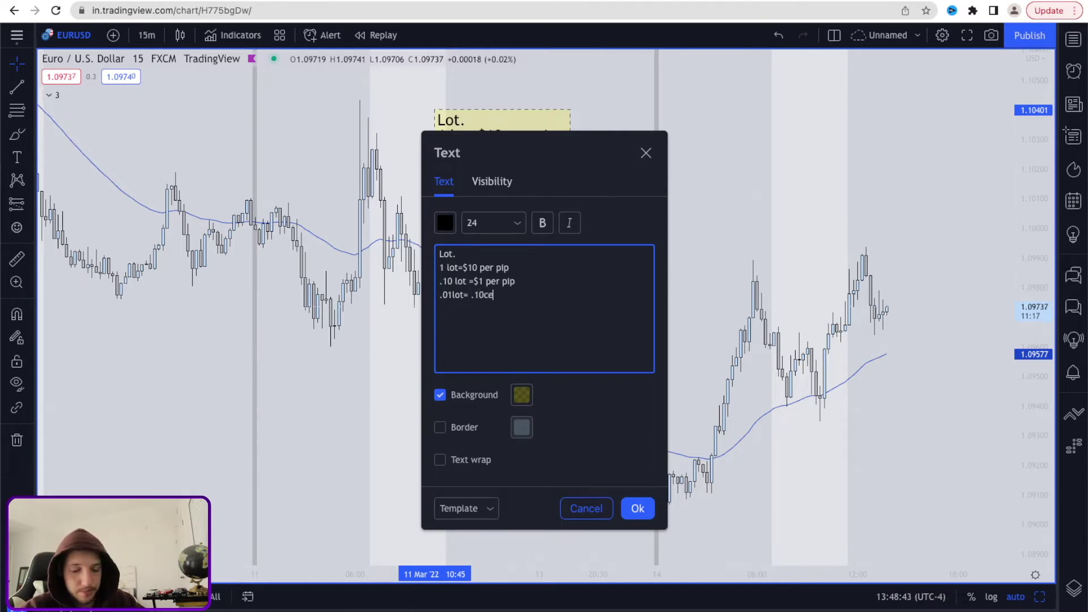
{"action": "type", "text": "nts per pip"}
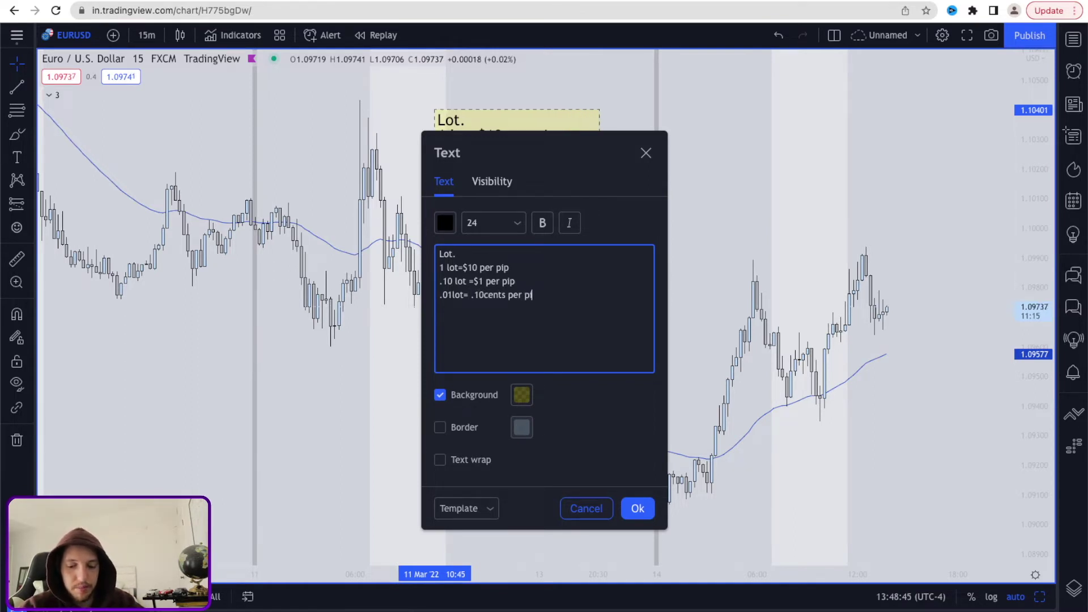
{"action": "left_click", "coordinate": [636, 508]}
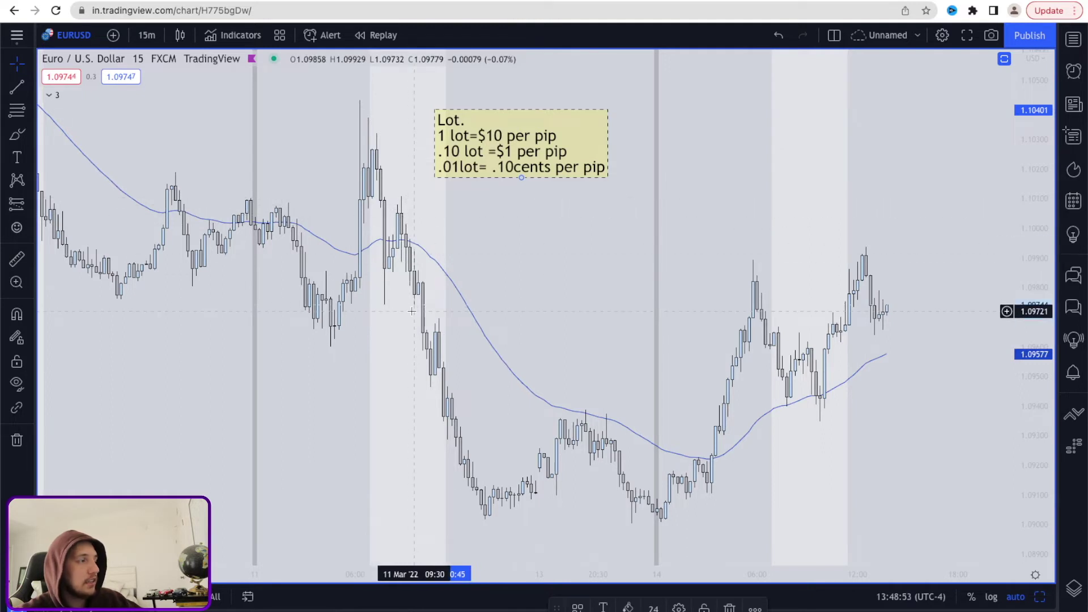
- Draw a short position at the 11 Mar high (10.1-pip stop, 41.8-pip target) and shift the Lot note up-right
{"action": "left_click", "coordinate": [23, 203]}
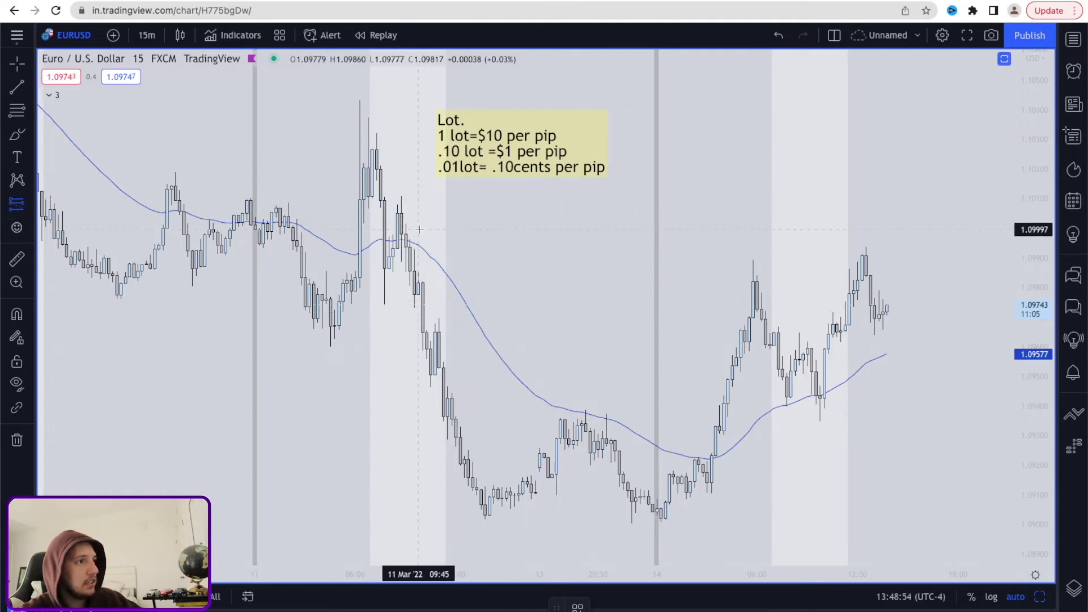
{"action": "left_click", "coordinate": [400, 196]}
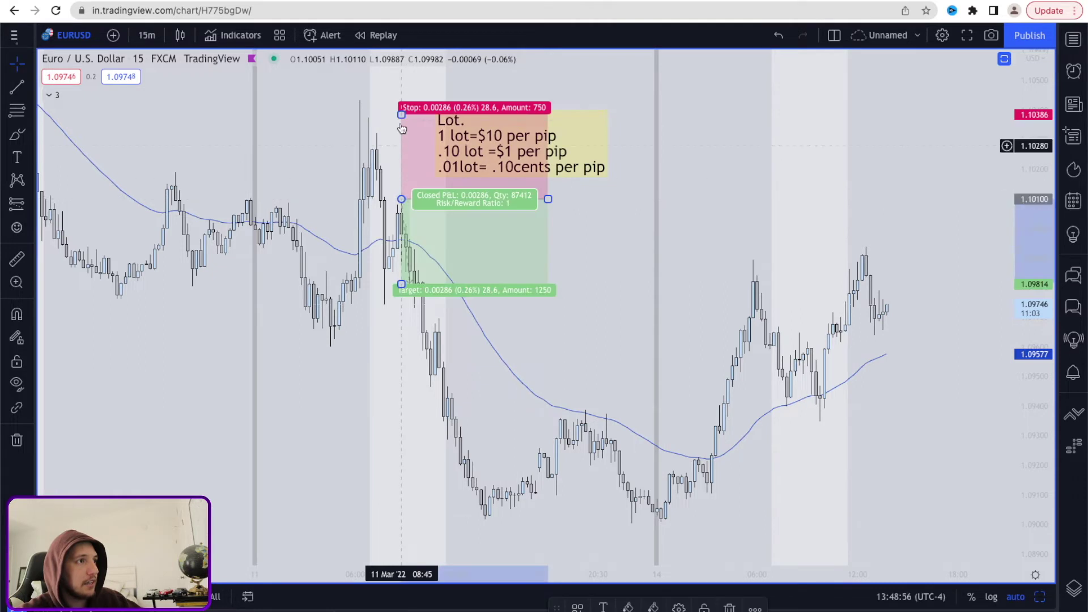
{"action": "mouse_move", "coordinate": [401, 102]}
{"action": "left_mouse_down"}
{"action": "mouse_move", "coordinate": [392, 167]}
{"action": "mouse_move", "coordinate": [401, 169]}
{"action": "left_mouse_up"}
{"action": "left_click_drag", "start_coordinate": [401, 285], "coordinate": [404, 378]}
{"action": "left_click", "coordinate": [546, 123]}
{"action": "mouse_move", "coordinate": [546, 123]}
{"action": "left_mouse_down"}
{"action": "mouse_move", "coordinate": [603, 90]}
{"action": "mouse_move", "coordinate": [626, 92]}
{"action": "left_mouse_up"}
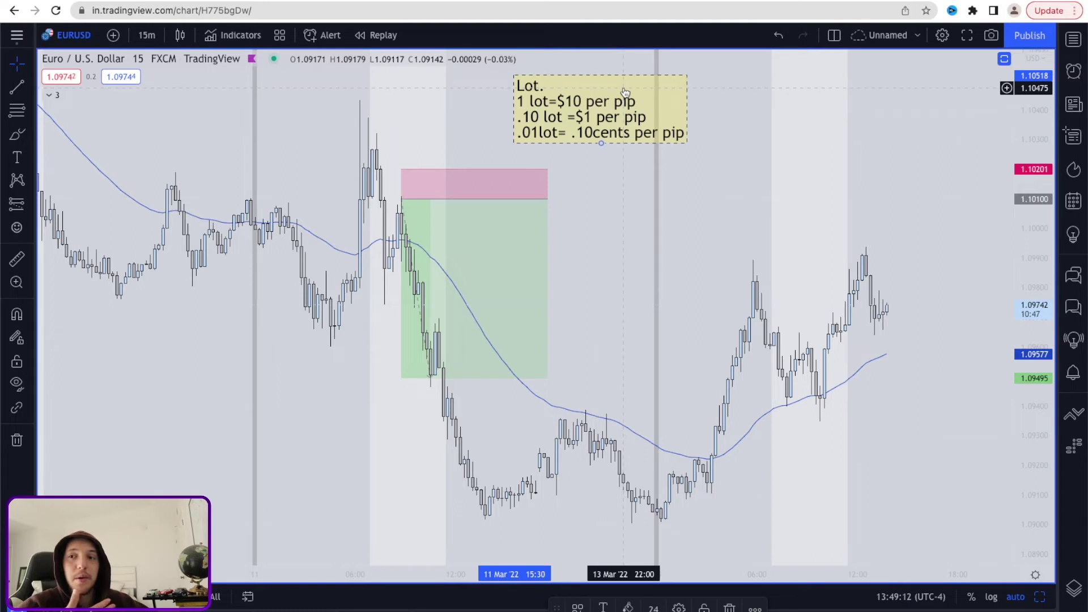
{"action": "left_click", "coordinate": [538, 182]}
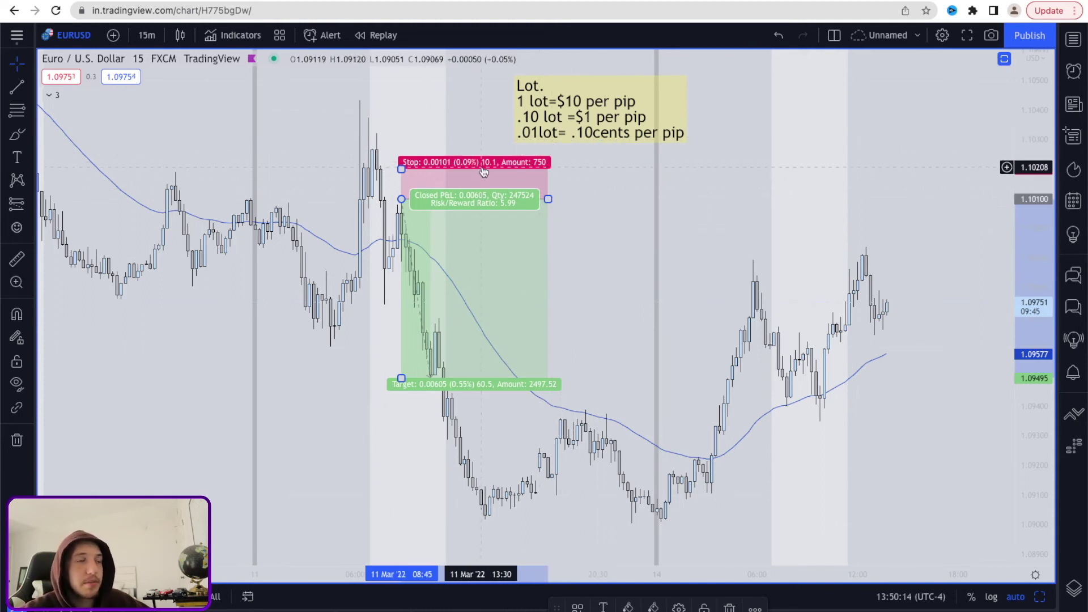
- Shift the Lot note left and slightly down, directly above the short-position box
{"action": "left_click_drag", "start_coordinate": [588, 118], "coordinate": [526, 126]}
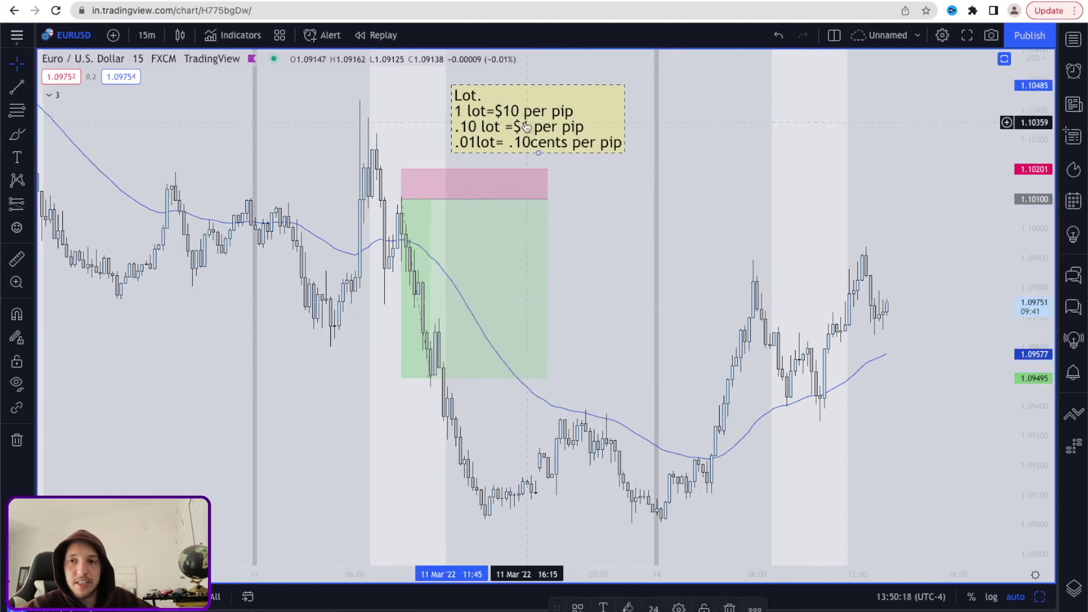